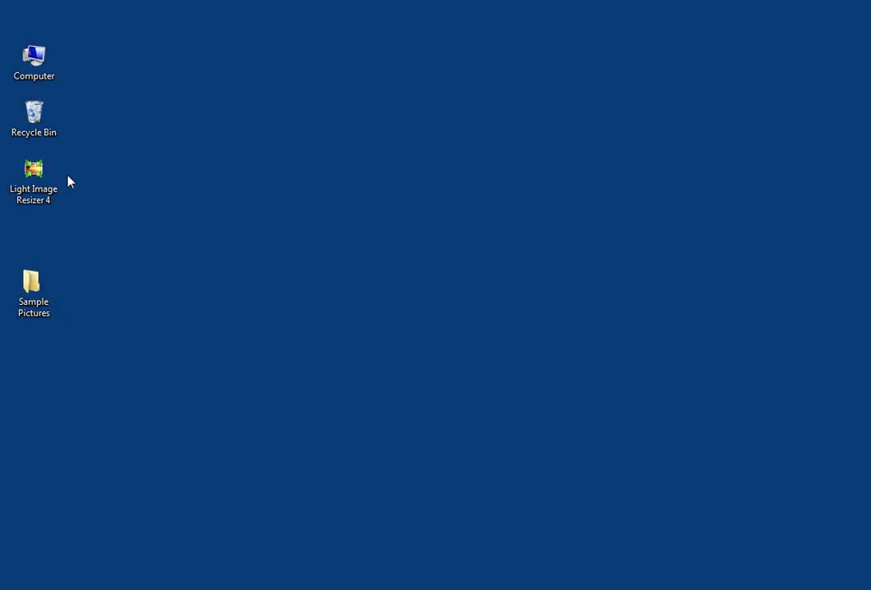
Launch Light Image Resizer 4, centre its window, and select the desktop's Sample Pictures folder.
left_click(34, 172)
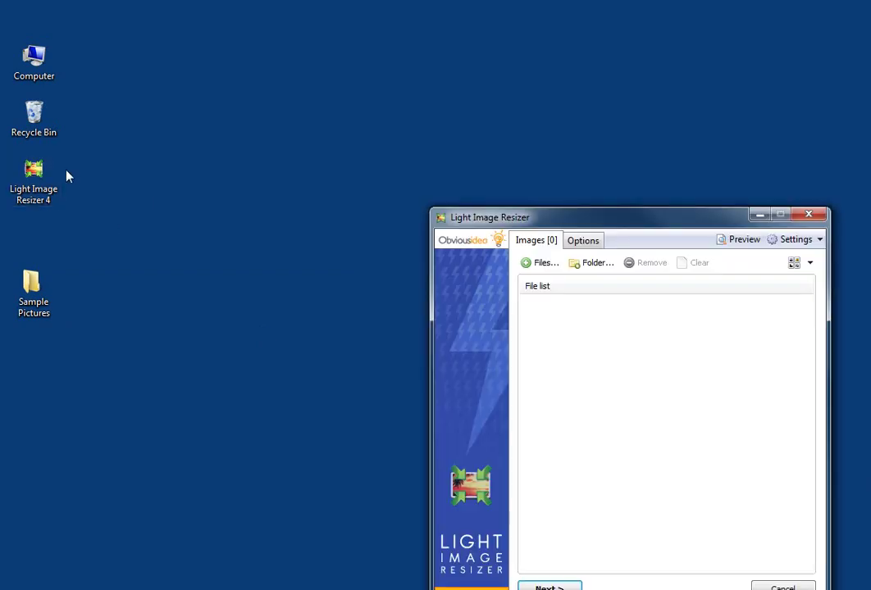
left_click_drag(567, 217, 398, 108)
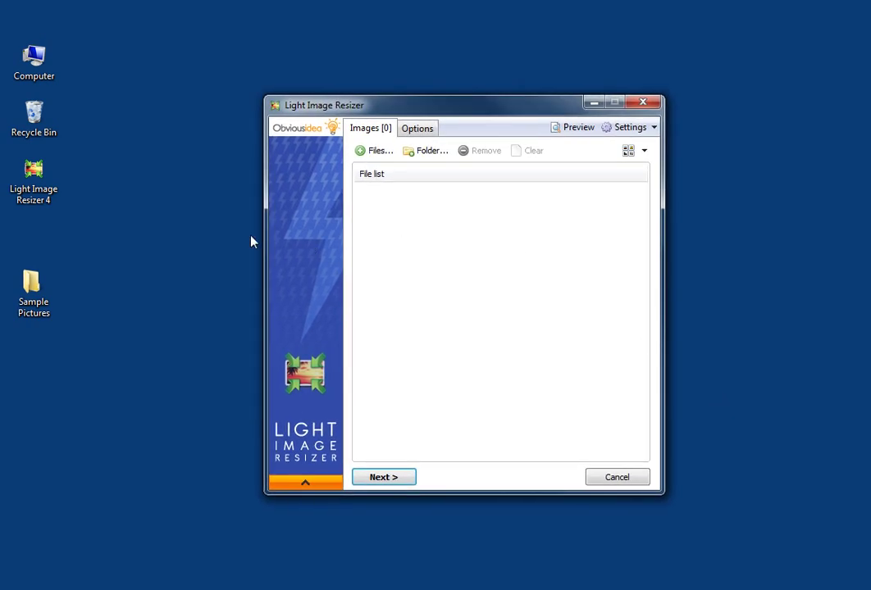
left_click(37, 289)
Drop the Sample Pictures folder onto the file list to load its 17 images.
left_click_drag(45, 289, 459, 281)
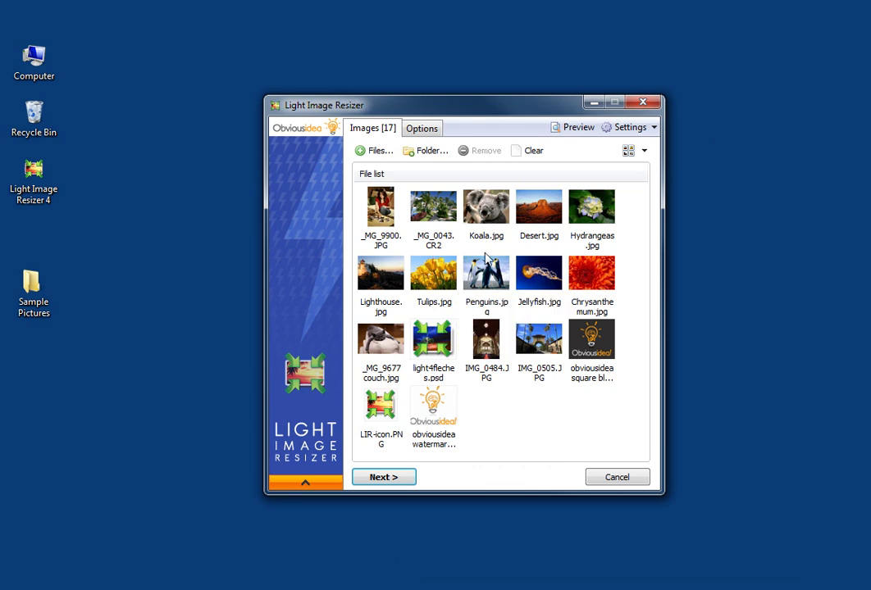
left_click(645, 152)
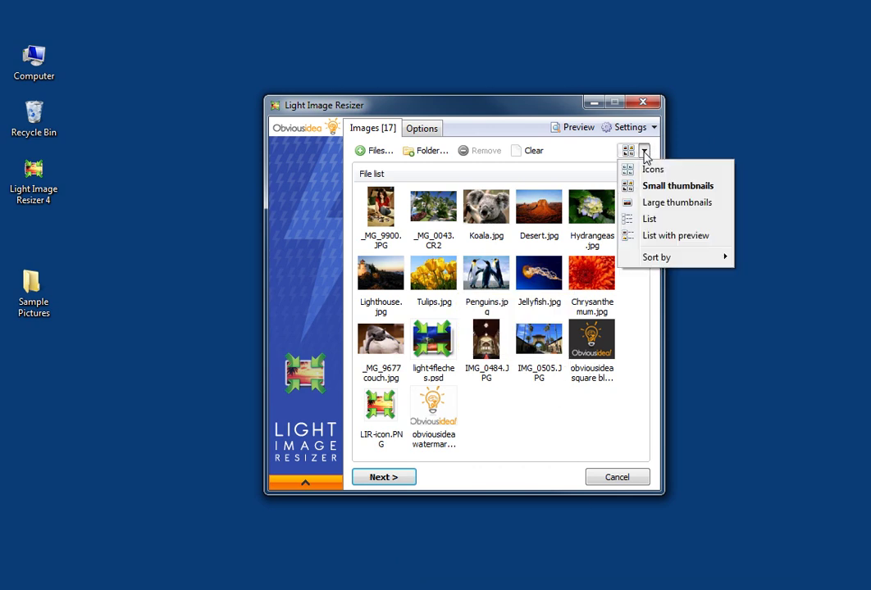
Sort the image list by Name, return to Small thumbnails, and go to Options.
left_click(662, 207)
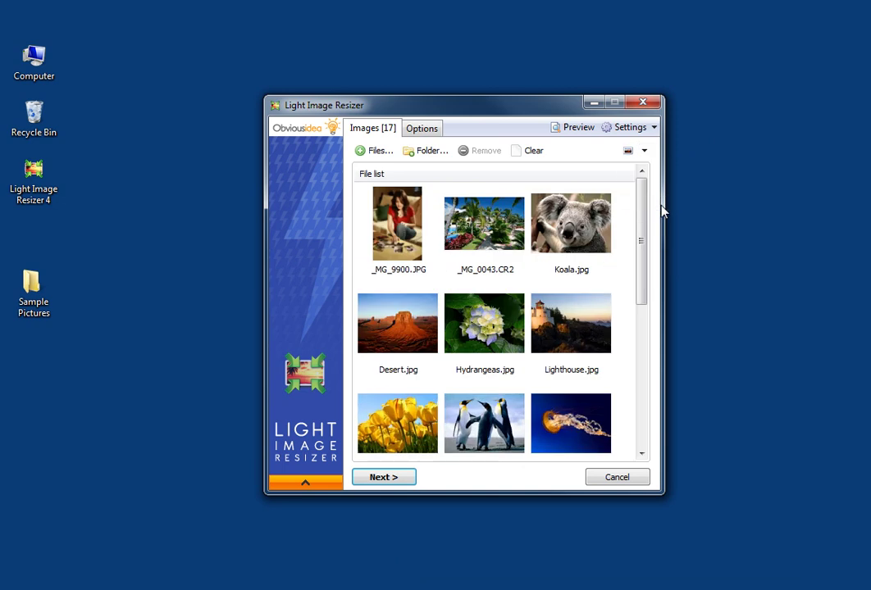
left_click(645, 153)
mouse_move(663, 258)
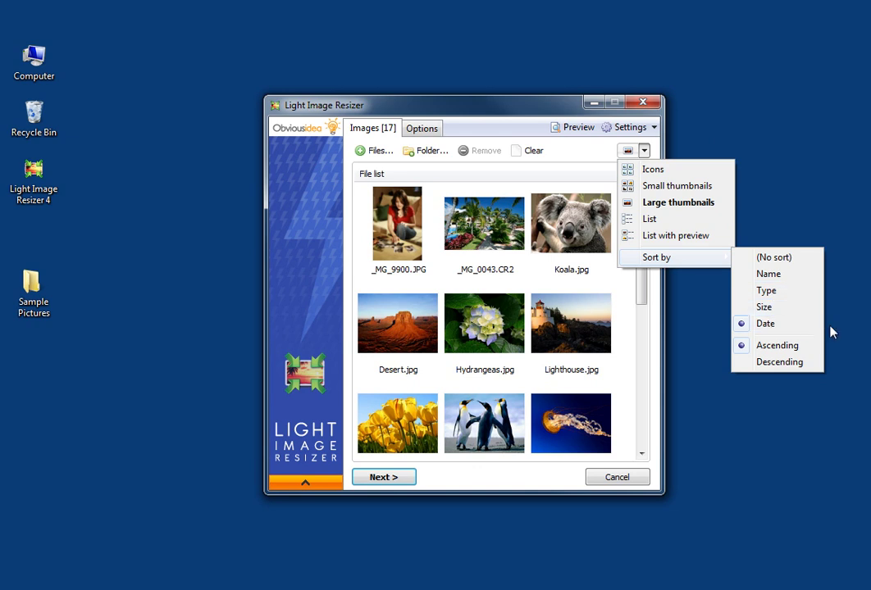
left_click(770, 275)
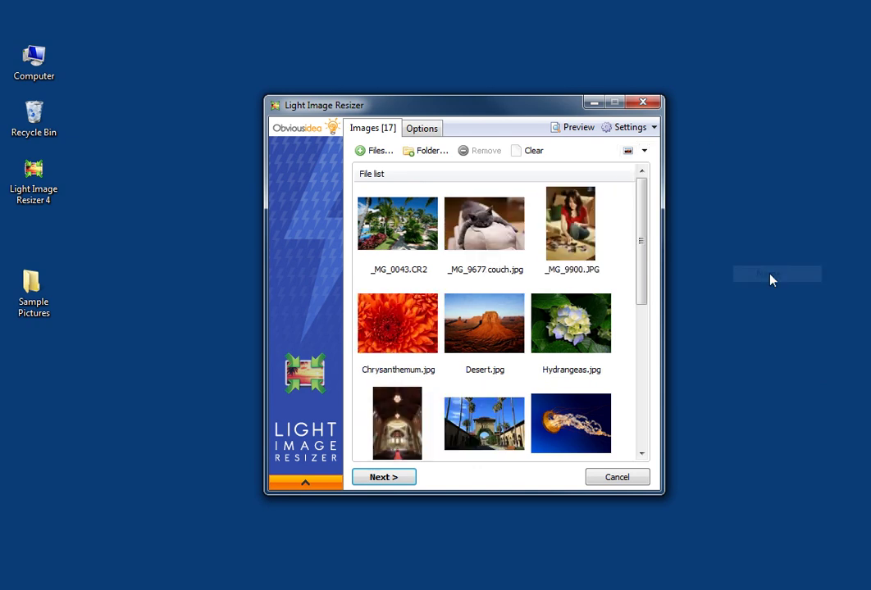
left_click(644, 150)
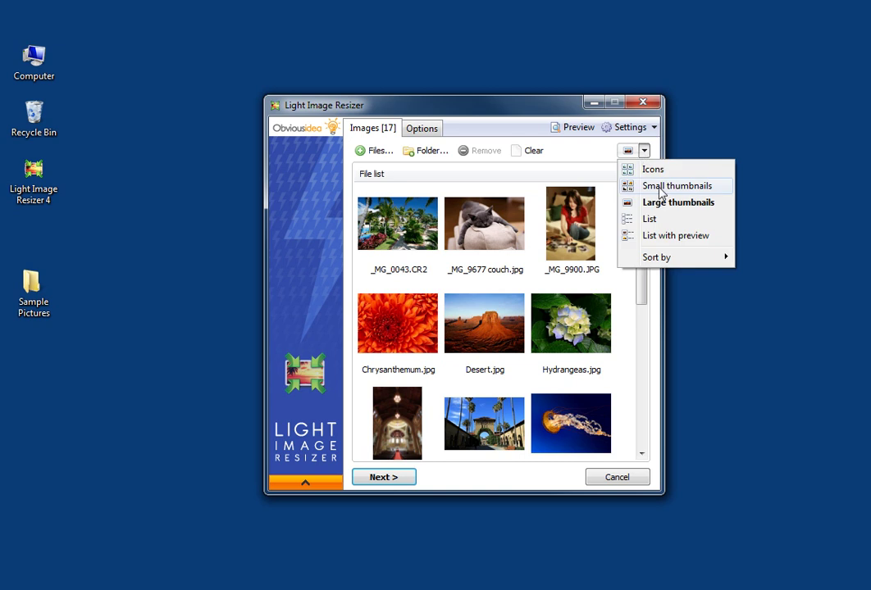
left_click(657, 189)
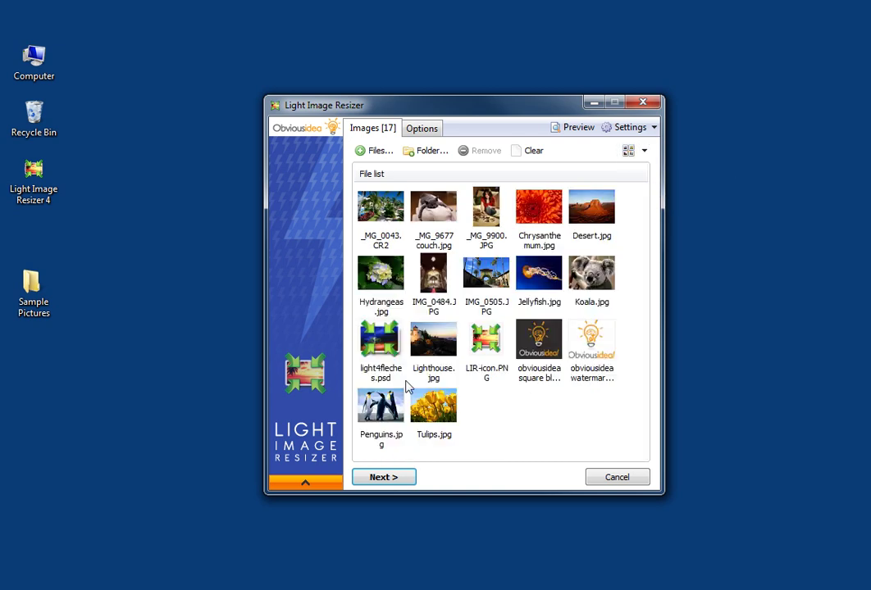
left_click(421, 131)
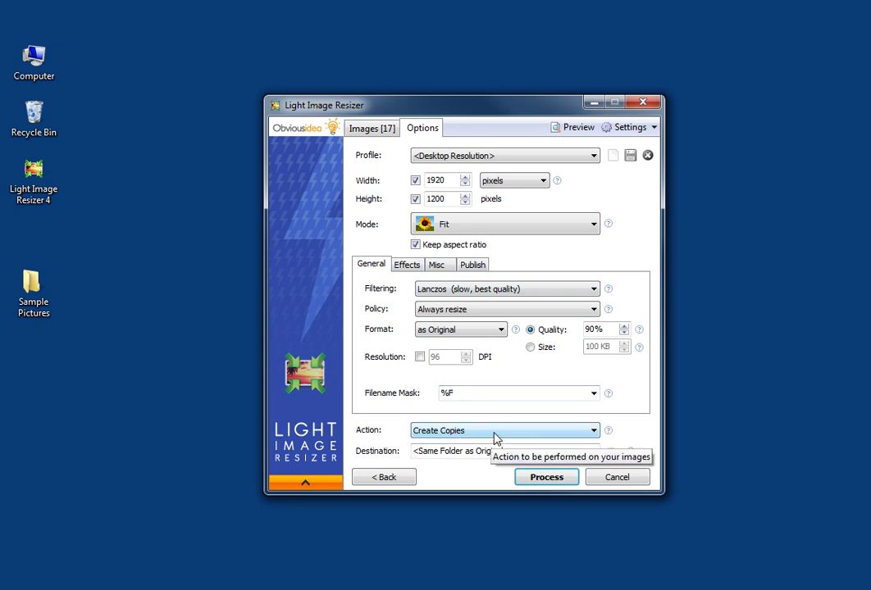
left_click(594, 432)
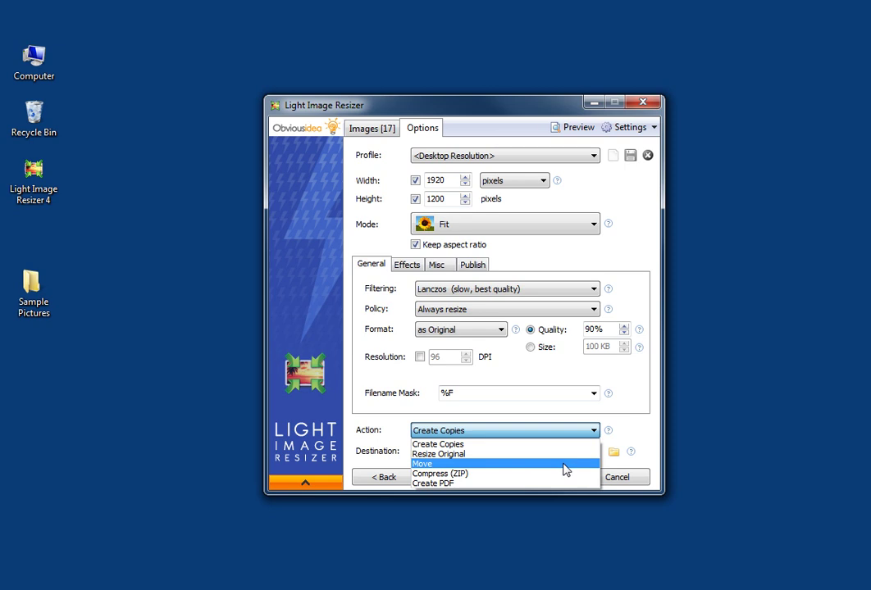
left_click(595, 435)
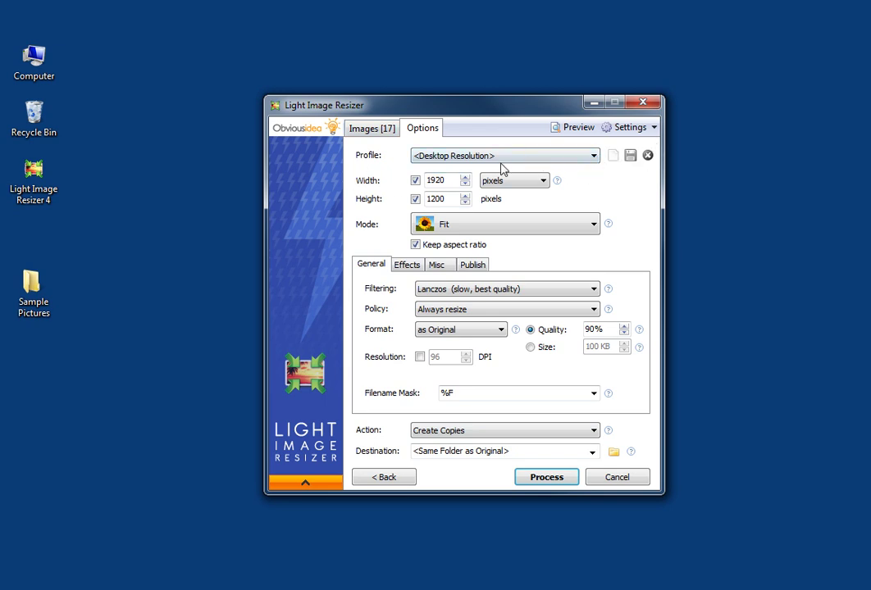
left_click(614, 155)
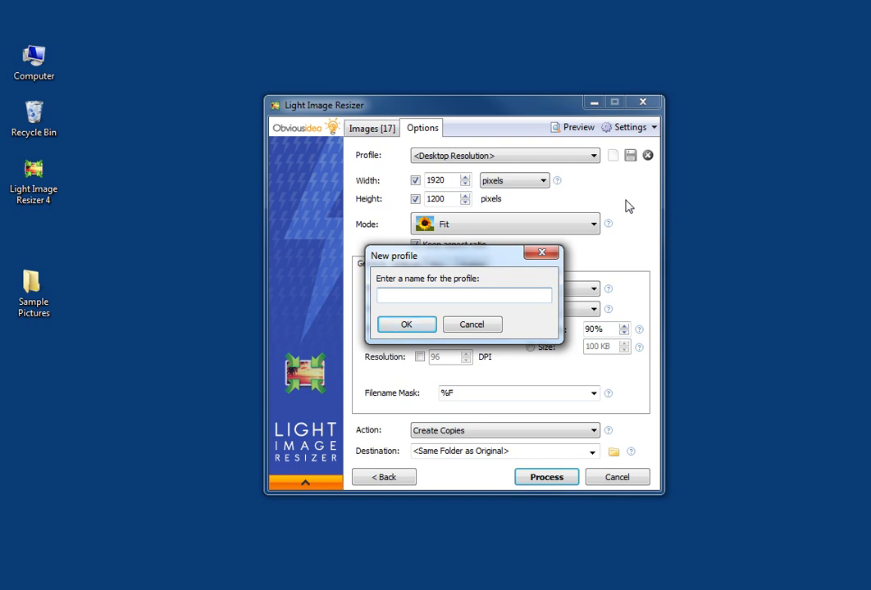
Create the 'avatar' profile and enable its height limit for a 200×200 pixel size.
type("avatar")
left_click(404, 323)
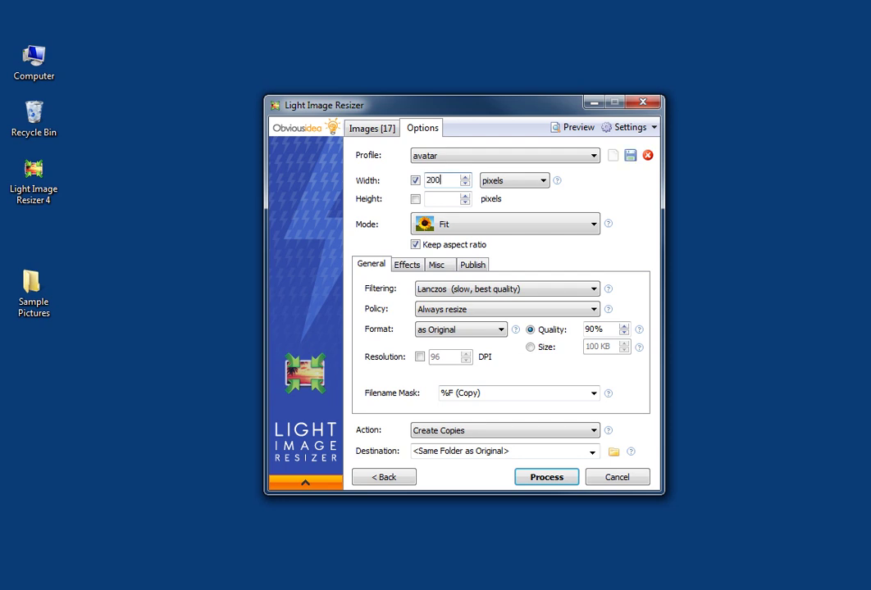
left_click(438, 198)
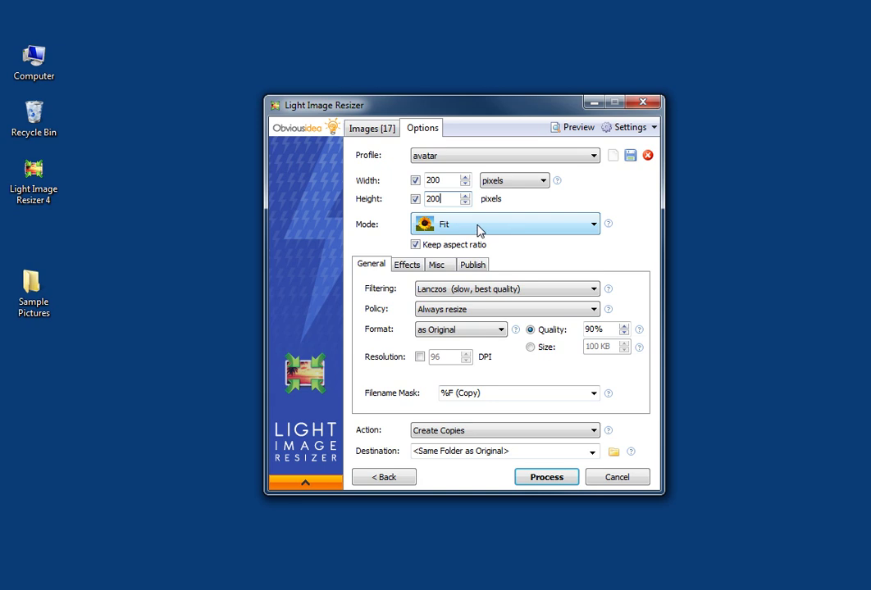
left_click(595, 230)
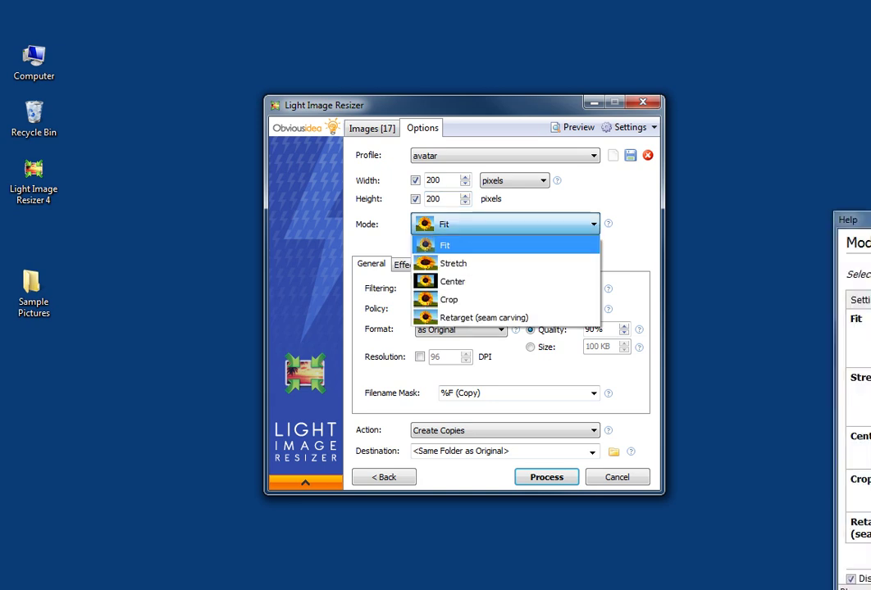
key("Return")
left_click_drag(857, 219, 619, 131)
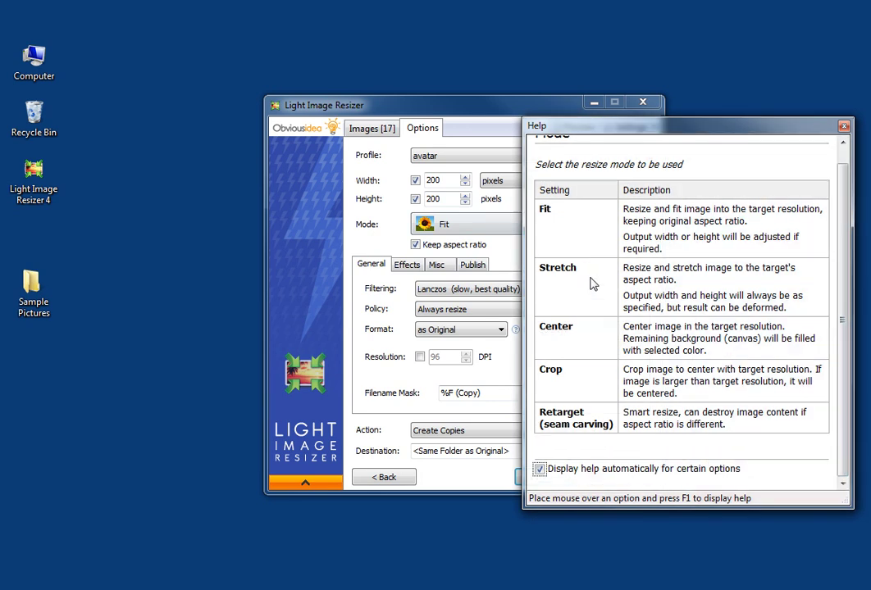
left_click(844, 127)
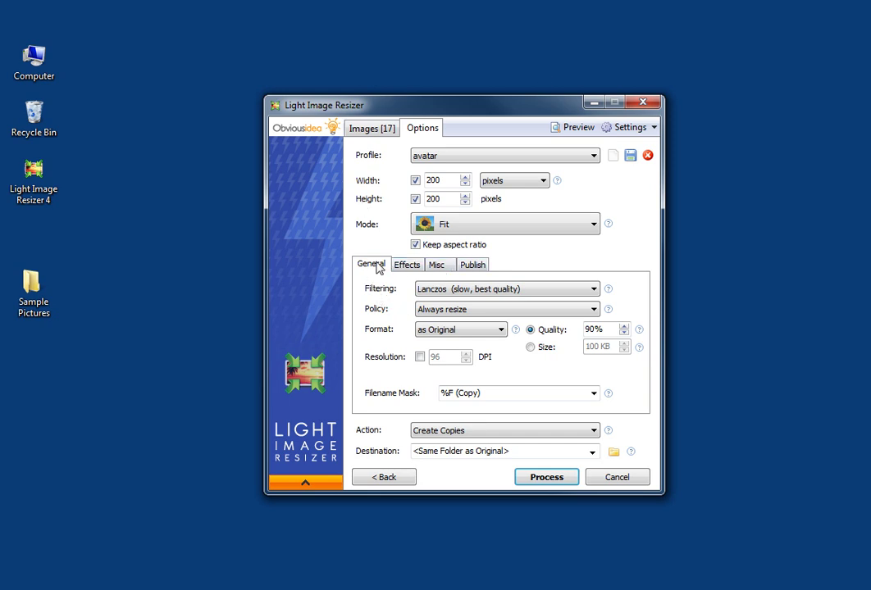
left_click(420, 265)
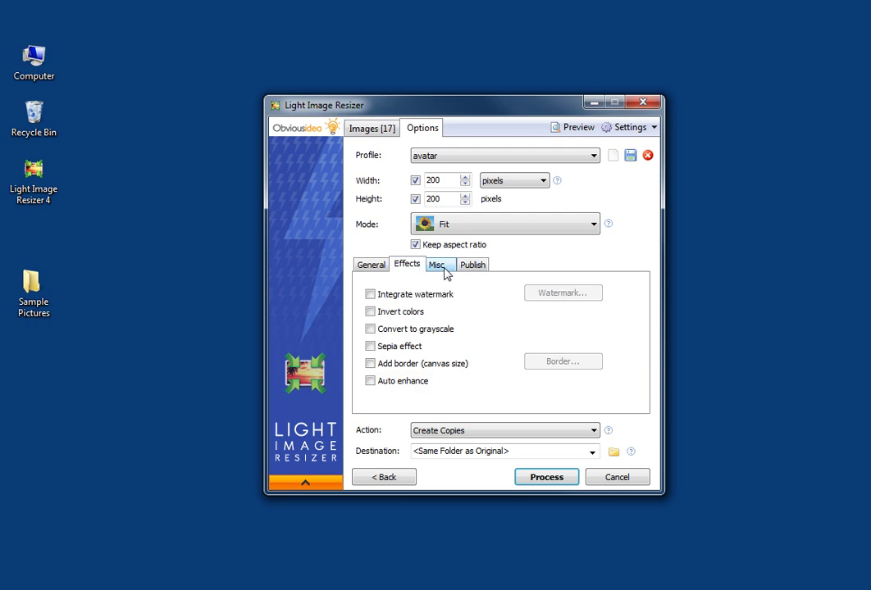
Review the Misc and Publish tabs, then check the Filtering choices on General.
left_click(444, 271)
left_click(473, 269)
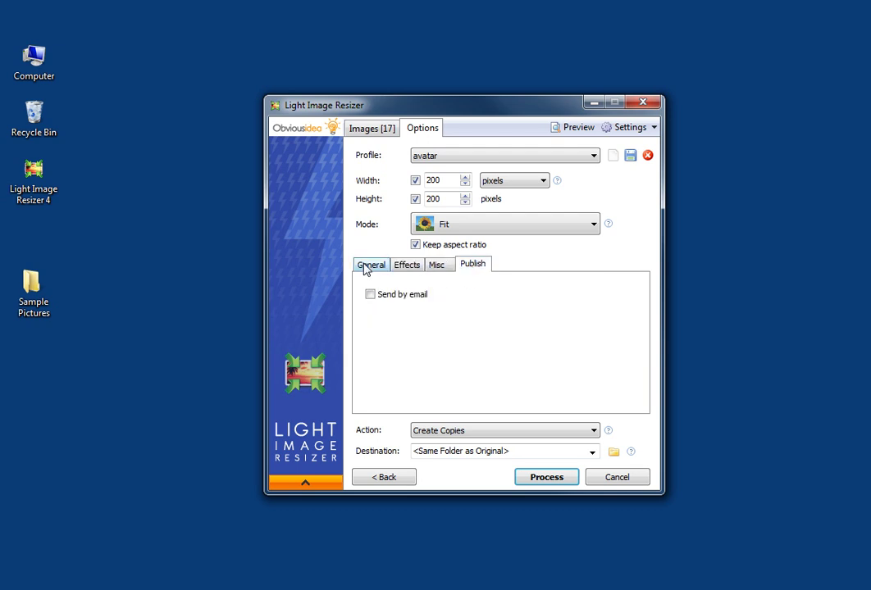
left_click(369, 266)
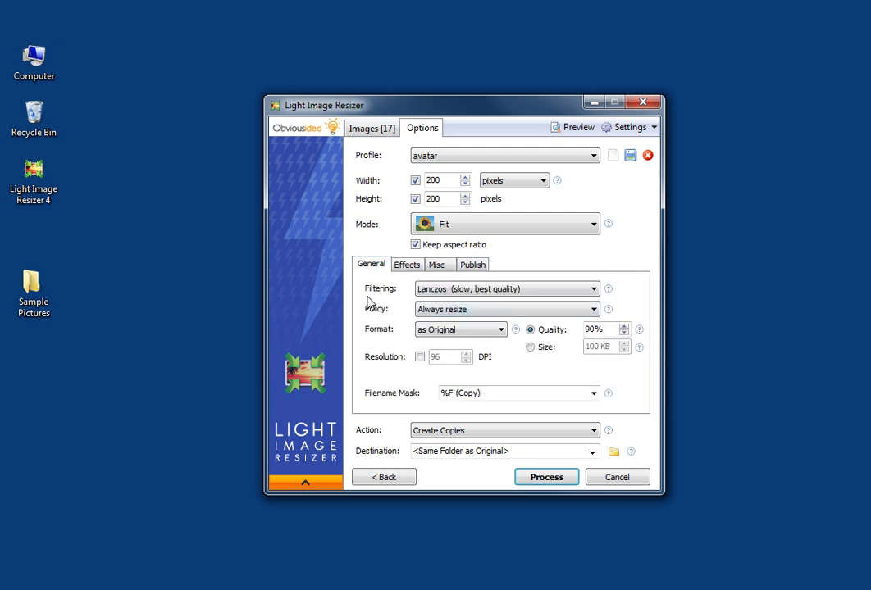
left_click(595, 290)
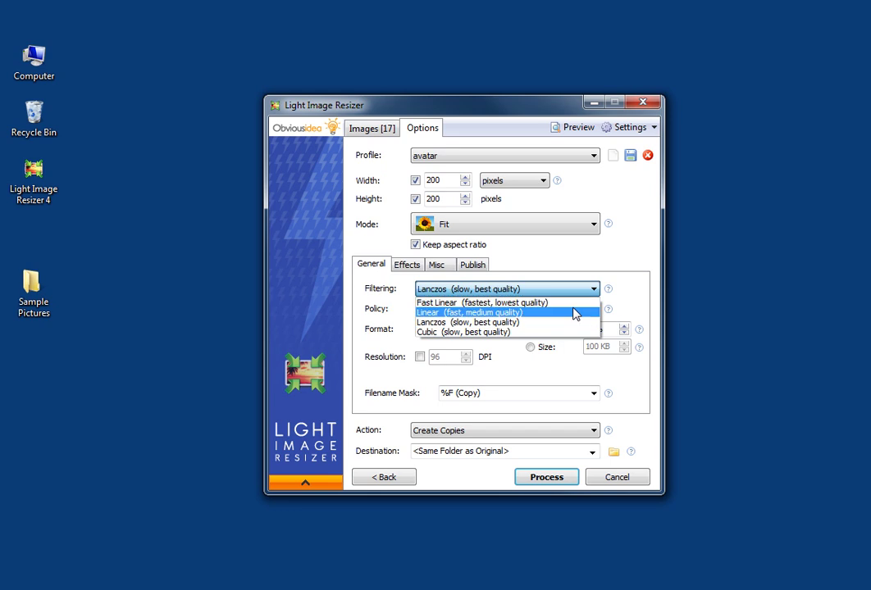
Keep Lanczos filtering and the Always resize policy, and close the policy help.
left_click(527, 325)
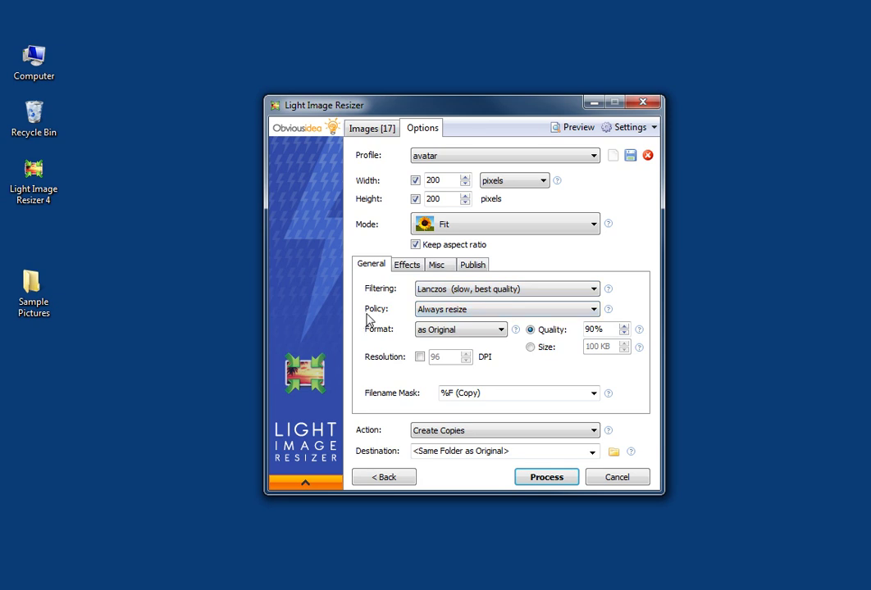
left_click(594, 311)
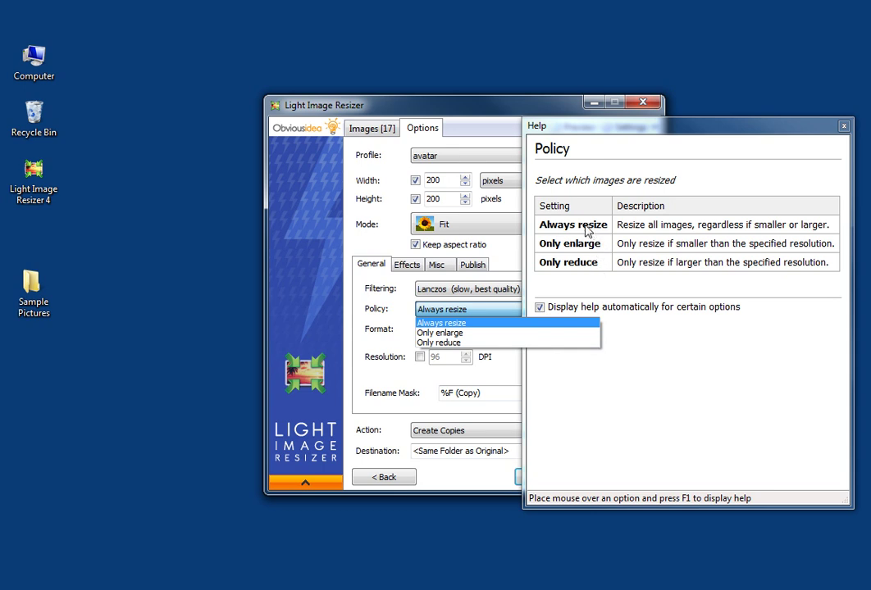
left_click(843, 125)
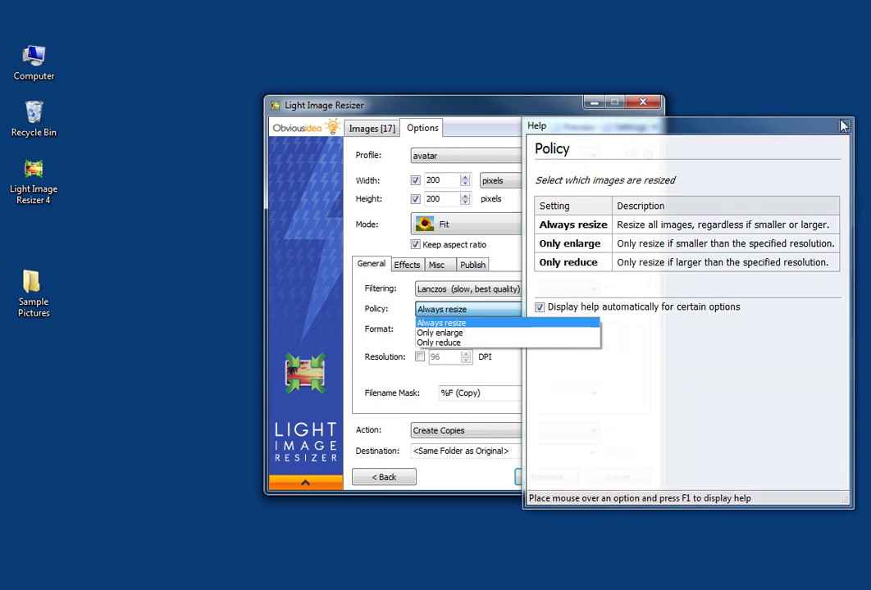
left_click(403, 159)
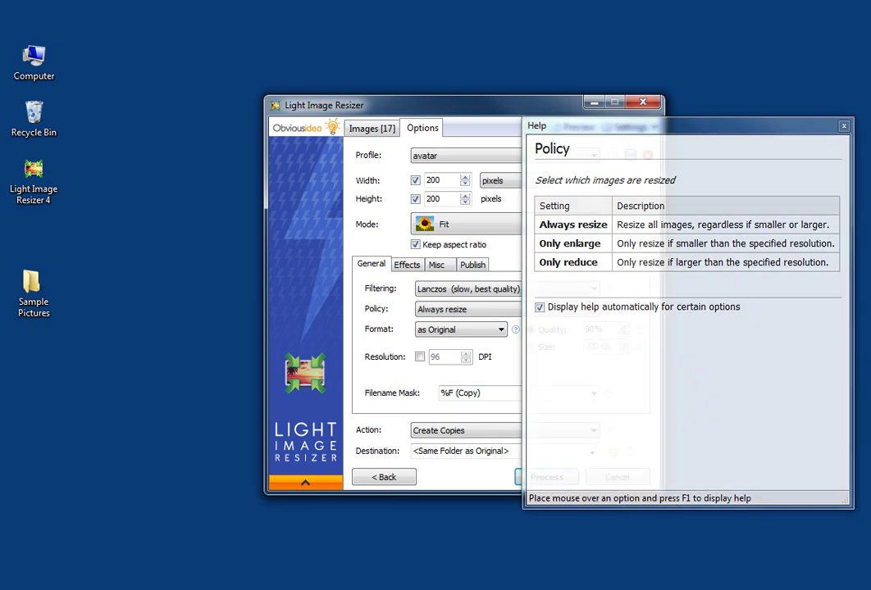
left_click(843, 126)
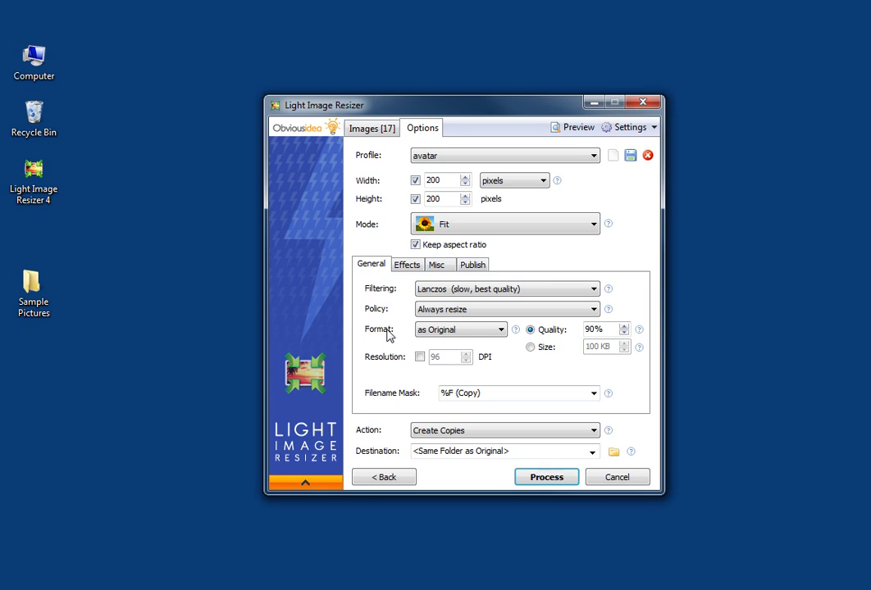
left_click(500, 331)
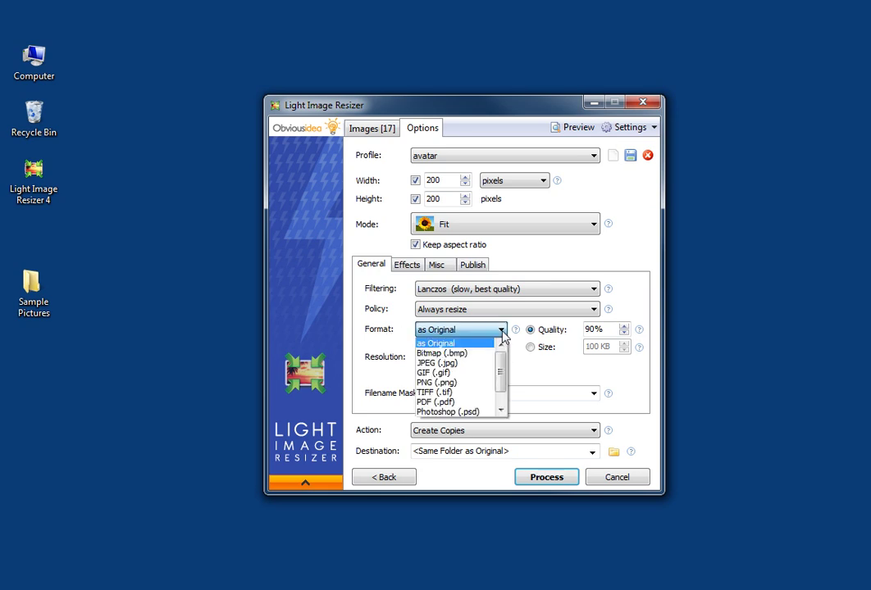
scroll(475, 385, "down", 1)
scroll(476, 387, "up", 1)
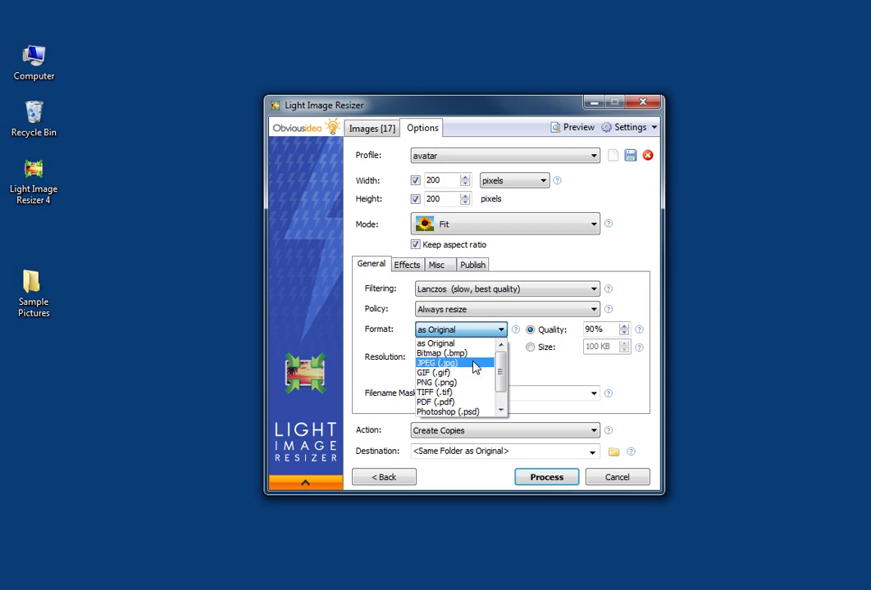
left_click(473, 366)
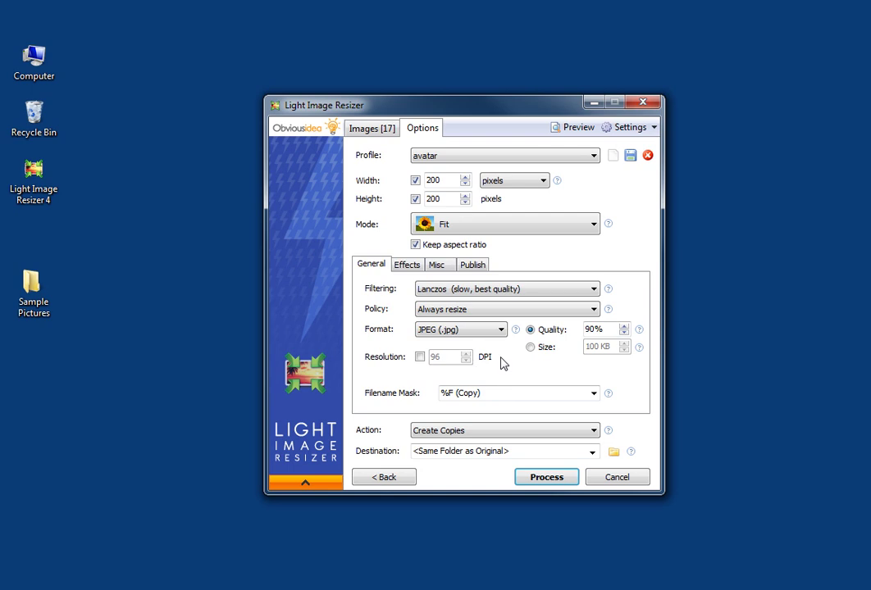
left_click(602, 330)
left_click(485, 393)
Add the %P selected-profile tag to the filename mask from its tag help.
left_click(593, 395)
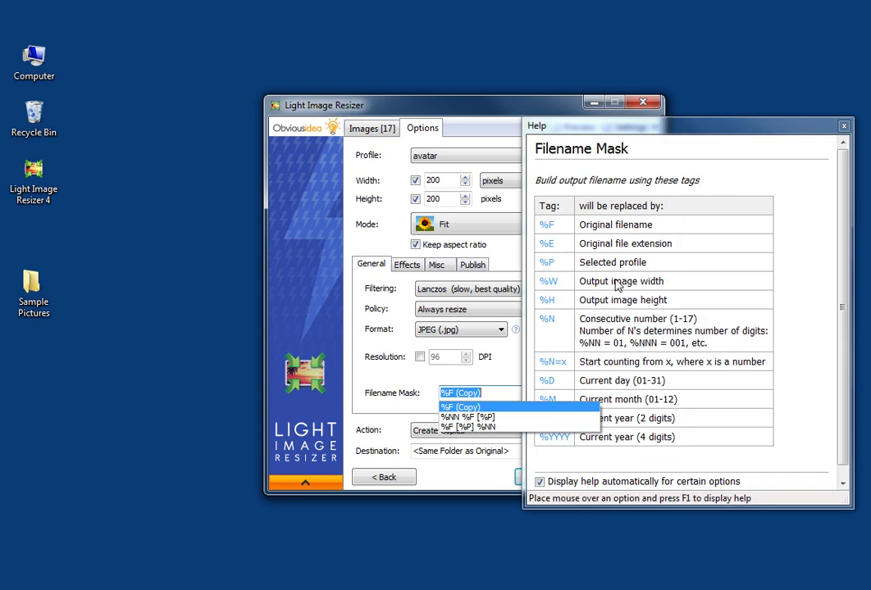
left_click(549, 264)
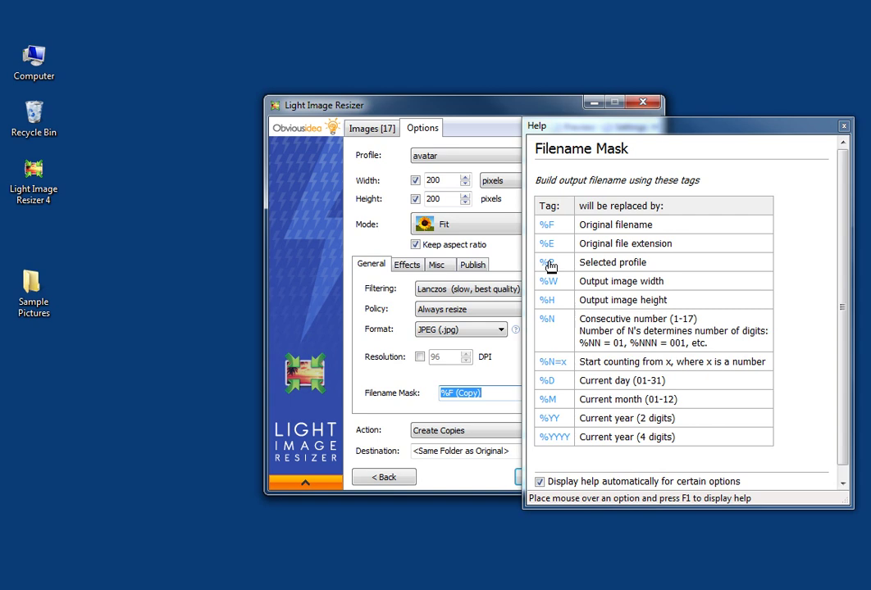
left_click(548, 264)
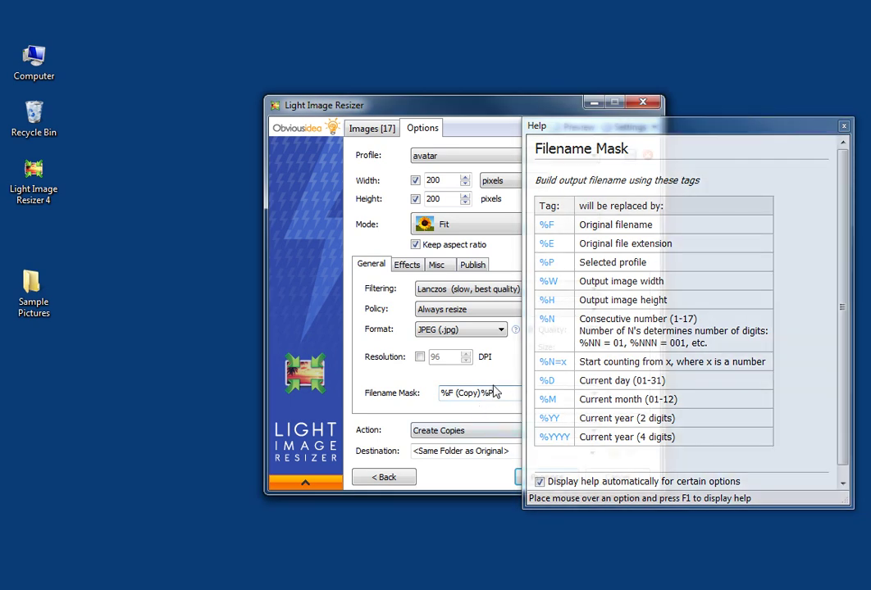
left_click(844, 127)
Move %P from the end to the front so the mask reads %P %F (Copy).
left_click(513, 396)
left_click_drag(495, 396, 480, 400)
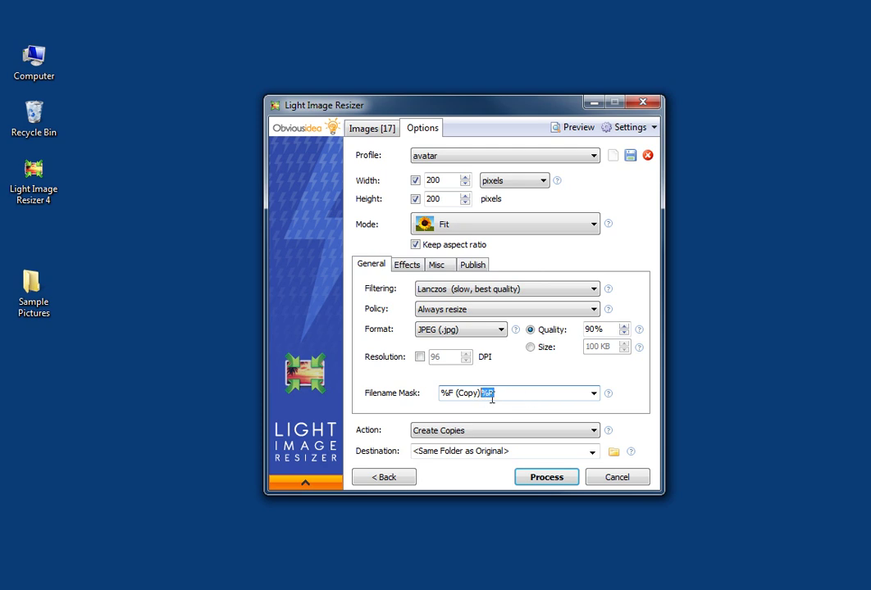
key("BackSpace")
type("%P")
Leave only Convert to grayscale and Add border checked, with a symmetrical border.
left_click(405, 268)
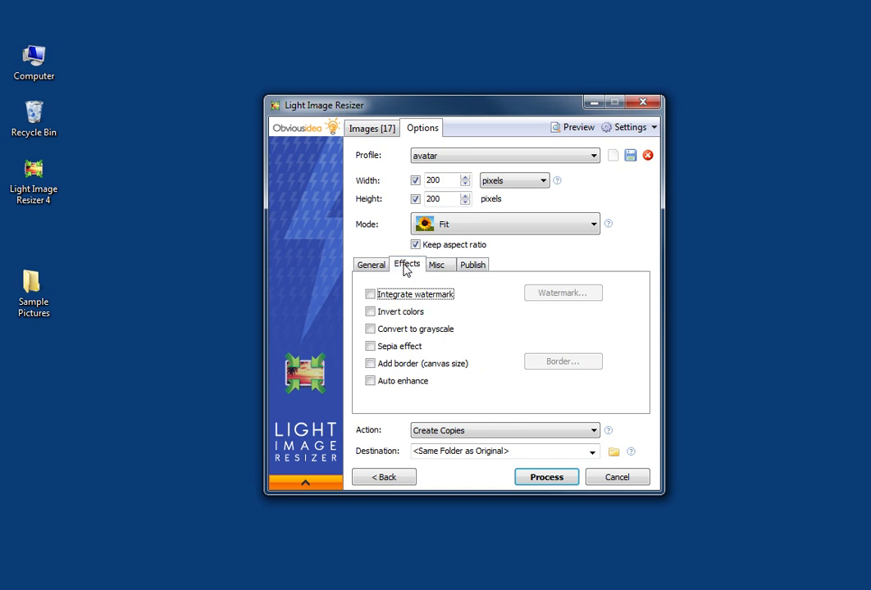
left_click(369, 294)
left_click(371, 315)
left_click(371, 295)
left_click(371, 330)
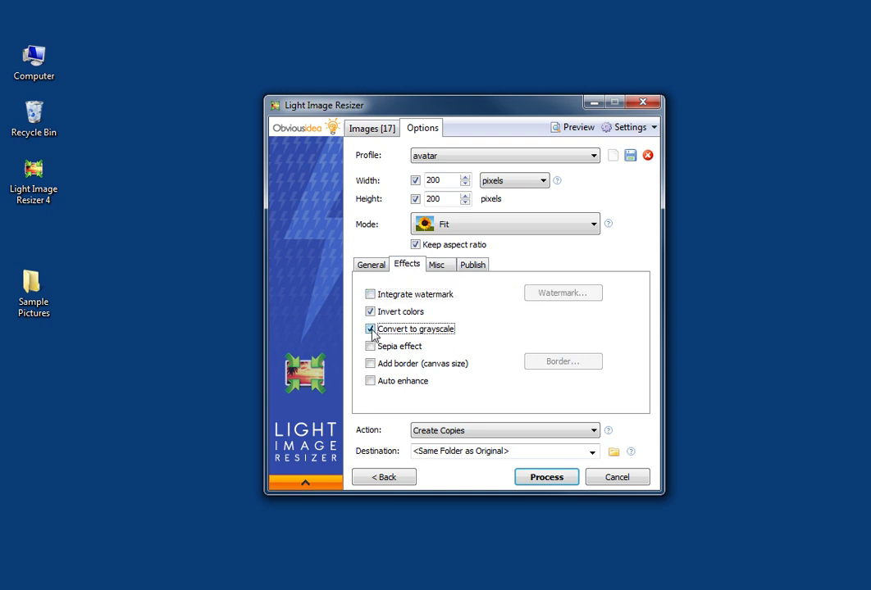
left_click(370, 313)
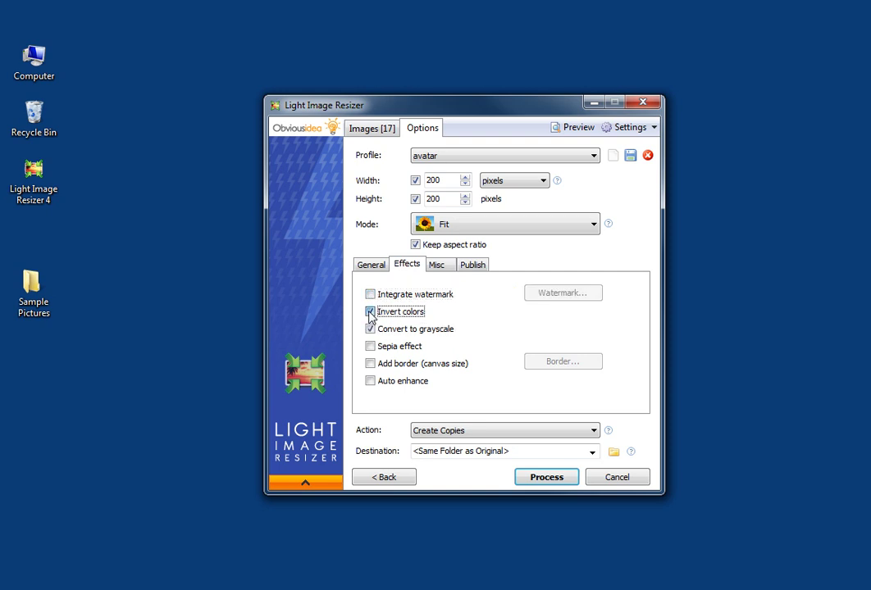
left_click(370, 364)
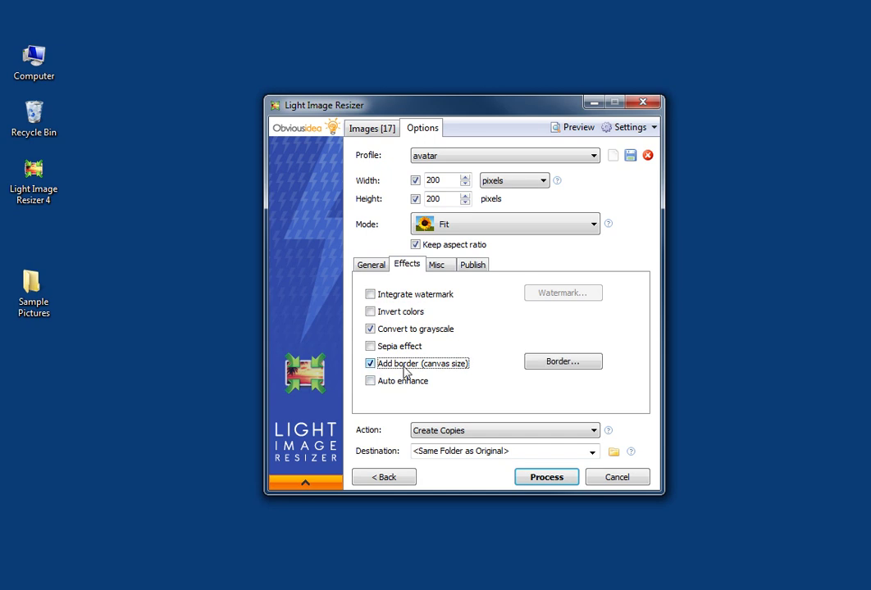
left_click(592, 371)
left_click(447, 354)
Try a 20 px border with black colour, cancel it, and uncheck grayscale and border.
left_click(467, 242)
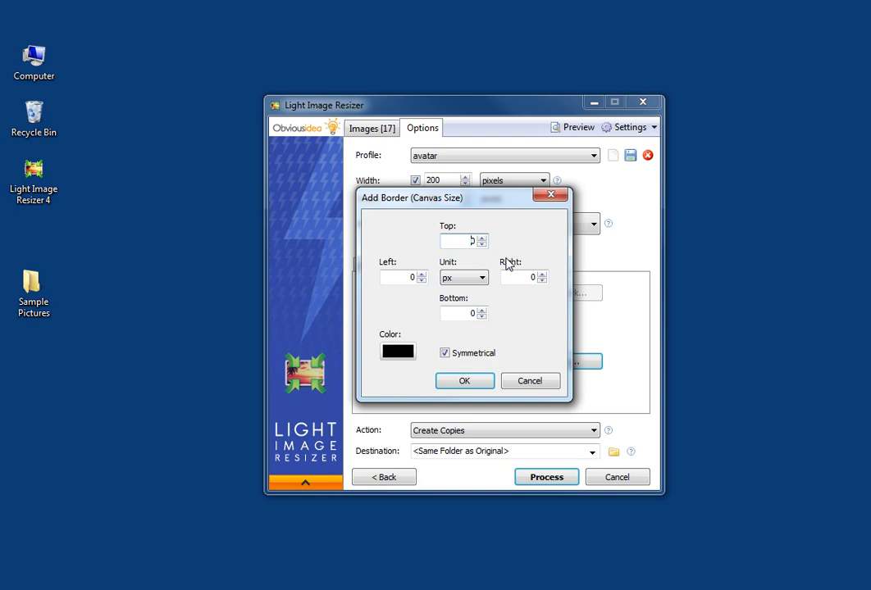
type("20")
left_click(401, 355)
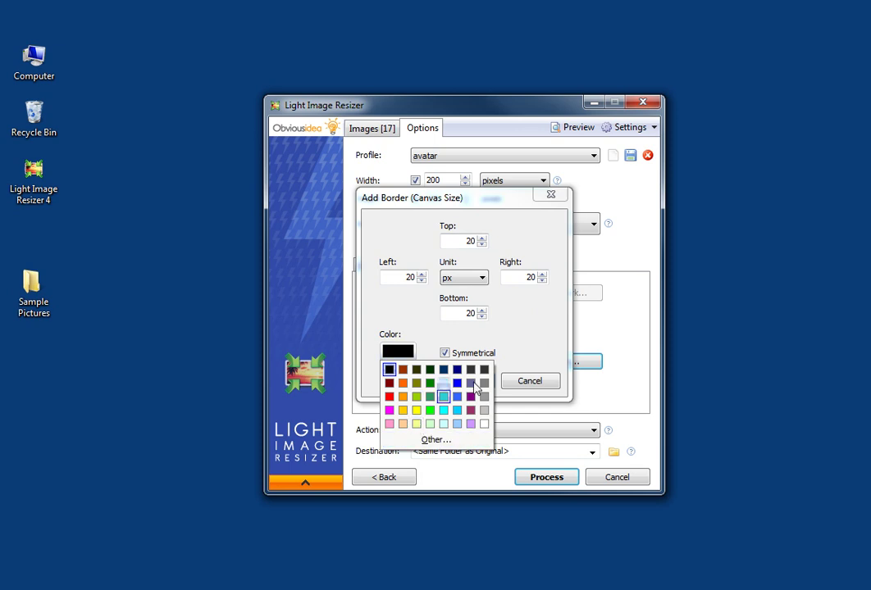
left_click(437, 440)
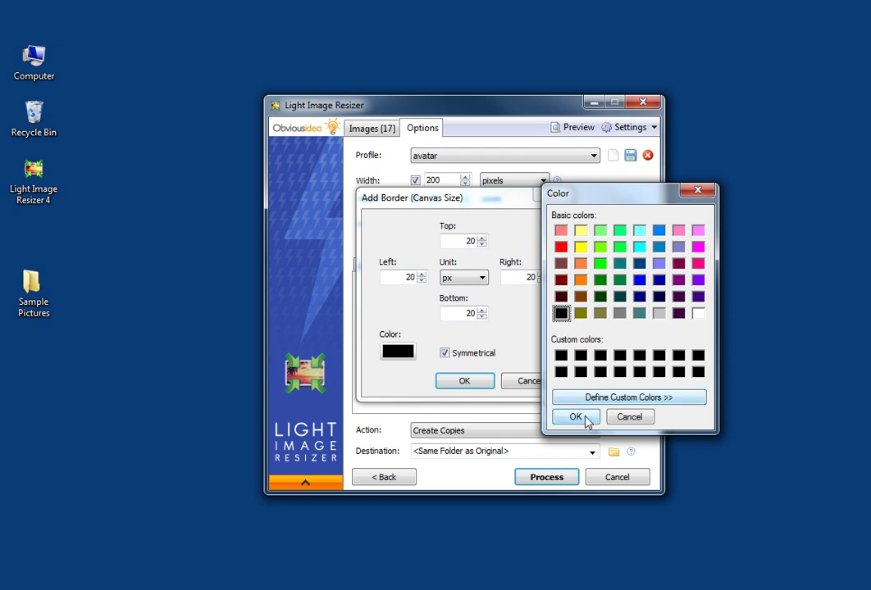
left_click(630, 417)
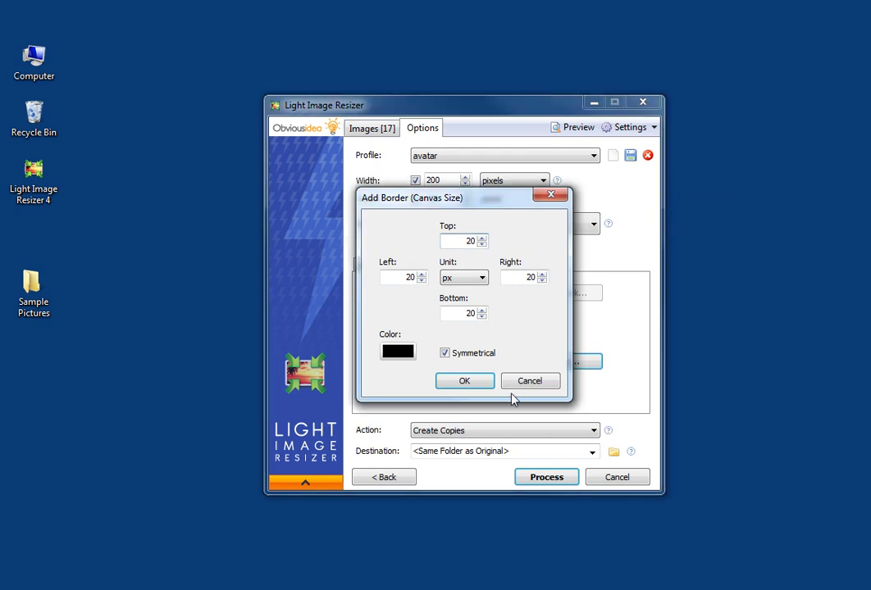
left_click(525, 382)
left_click(370, 328)
left_click(370, 363)
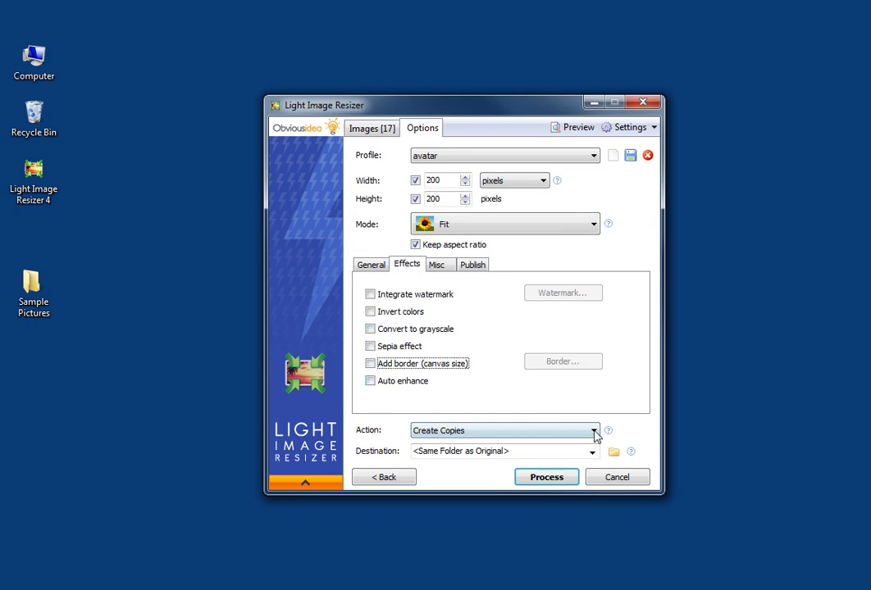
Review the Misc and Publish tabs, then pick a destination folder on General.
left_click(444, 267)
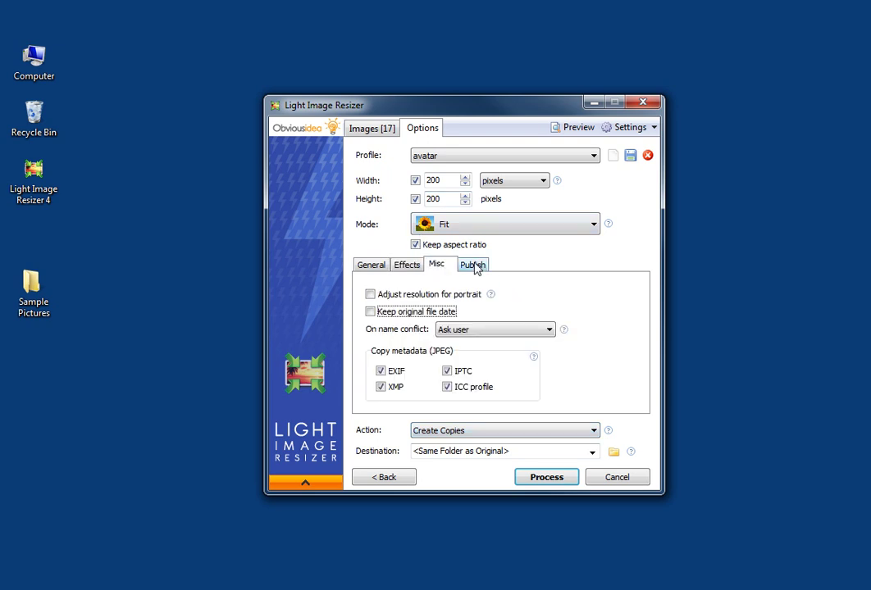
left_click(476, 269)
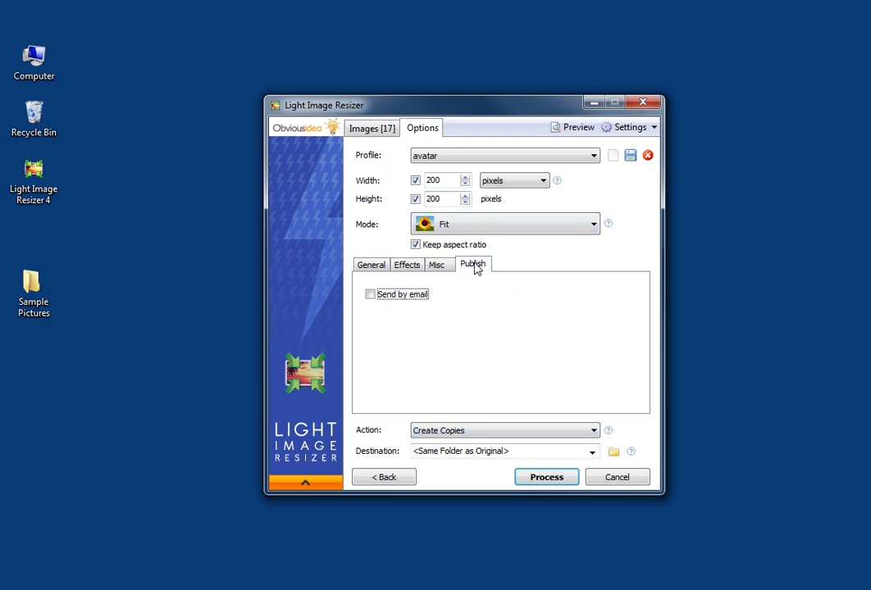
left_click(373, 266)
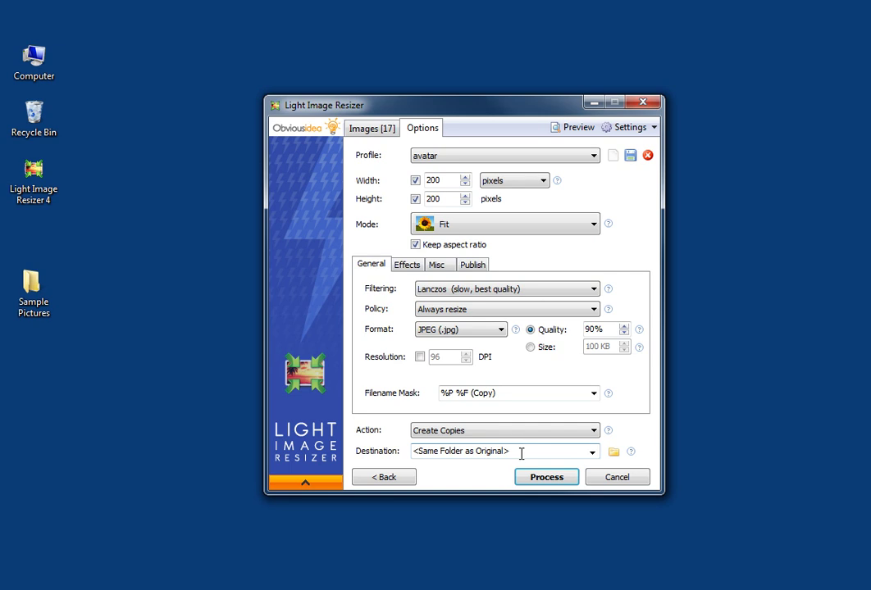
left_click(613, 452)
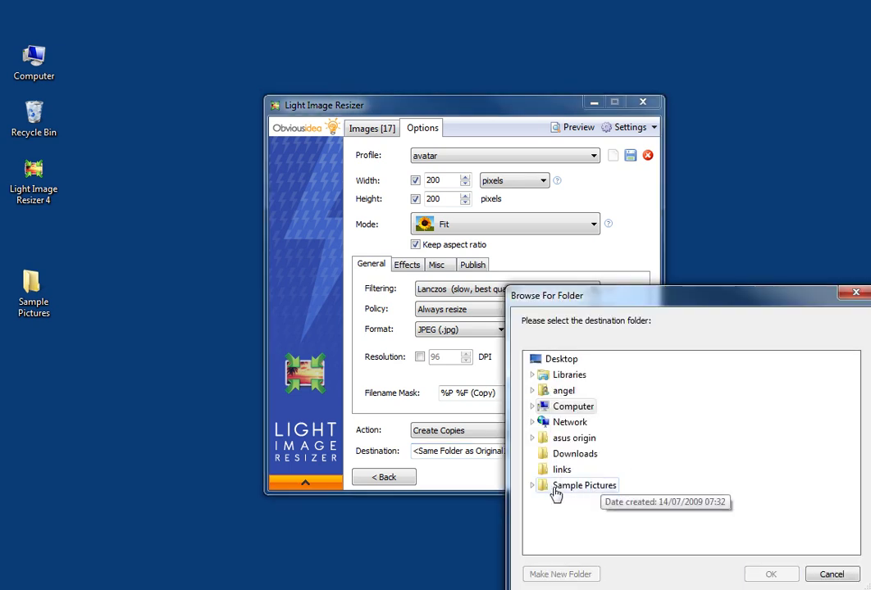
Create a 'copies avatar' folder inside Sample Pictures and set it as the destination.
left_click(574, 486)
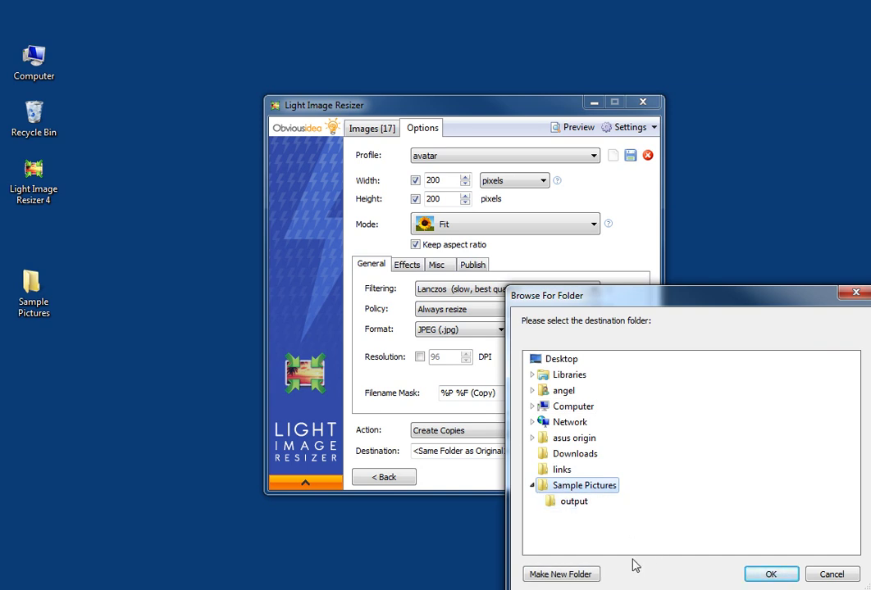
left_click(579, 575)
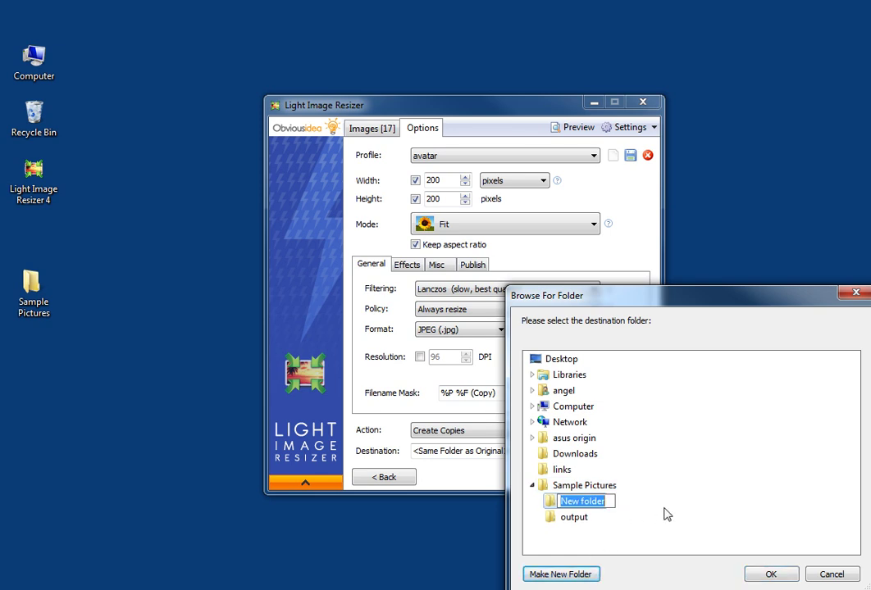
type("copie")
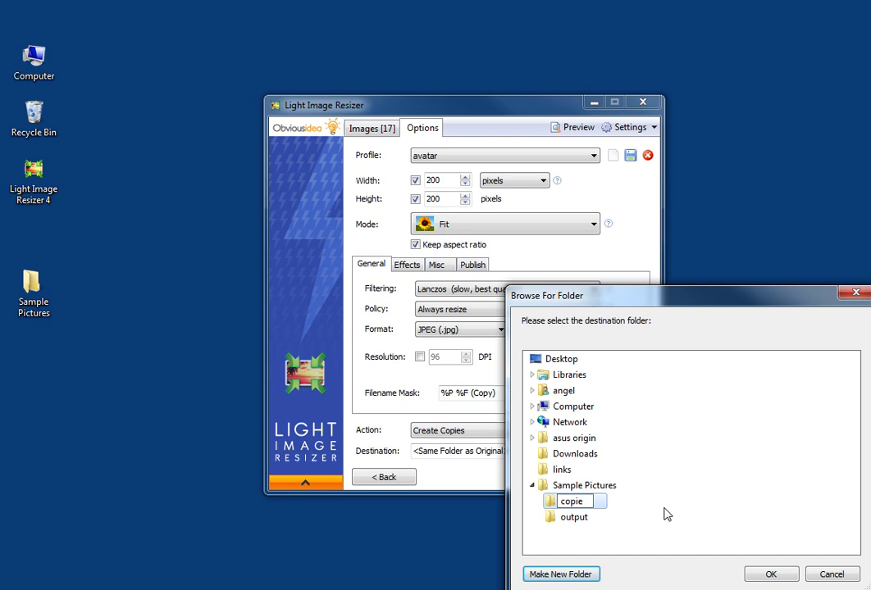
type("s avatar")
left_click(771, 575)
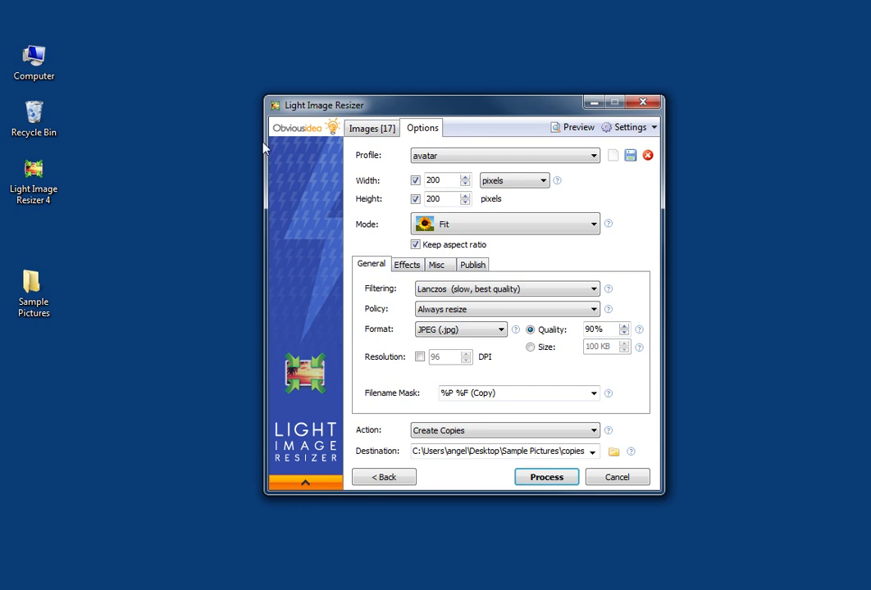
Start processing the 17 images, saving the changed avatar profile when prompted.
left_click(550, 478)
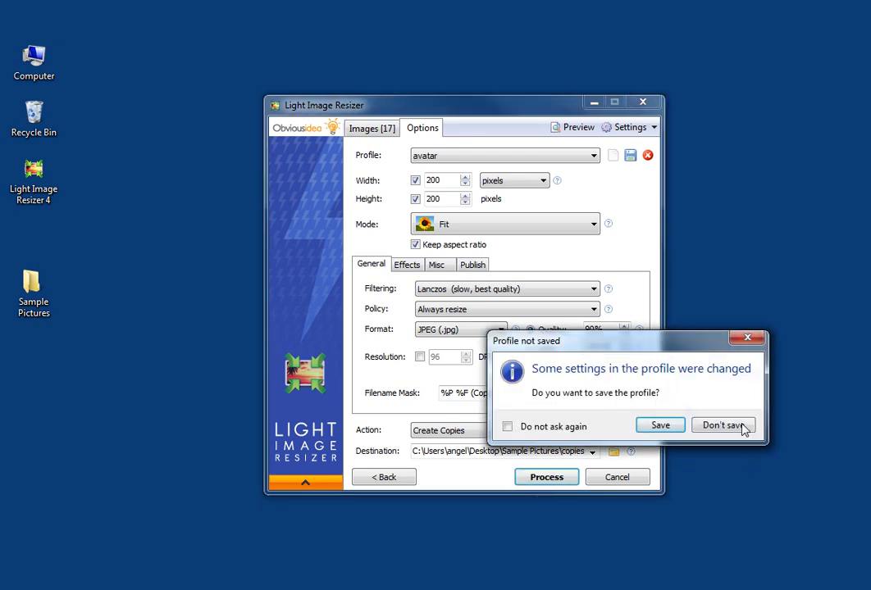
left_click(661, 427)
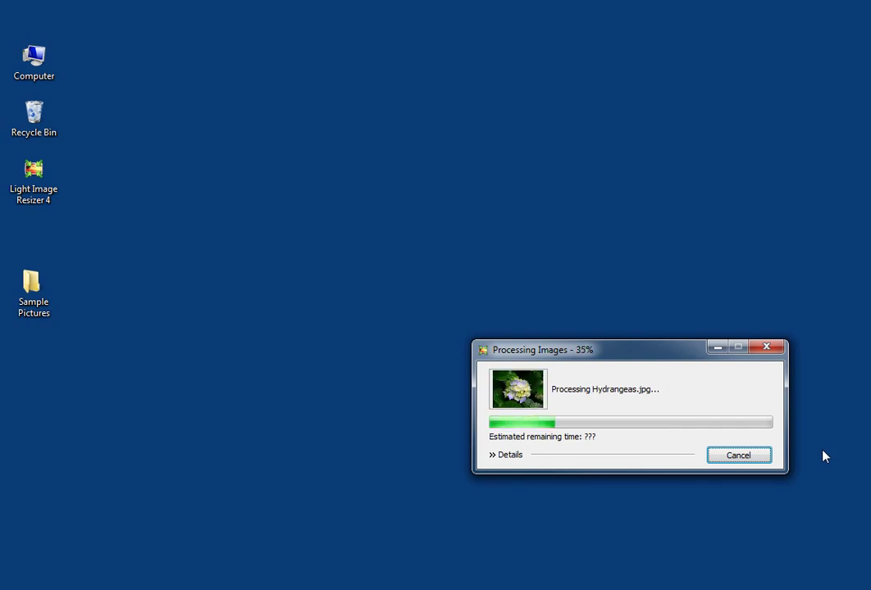
Show the processing details, then open the 'copies avatar' destination folder once all 17 images finish.
left_click(494, 456)
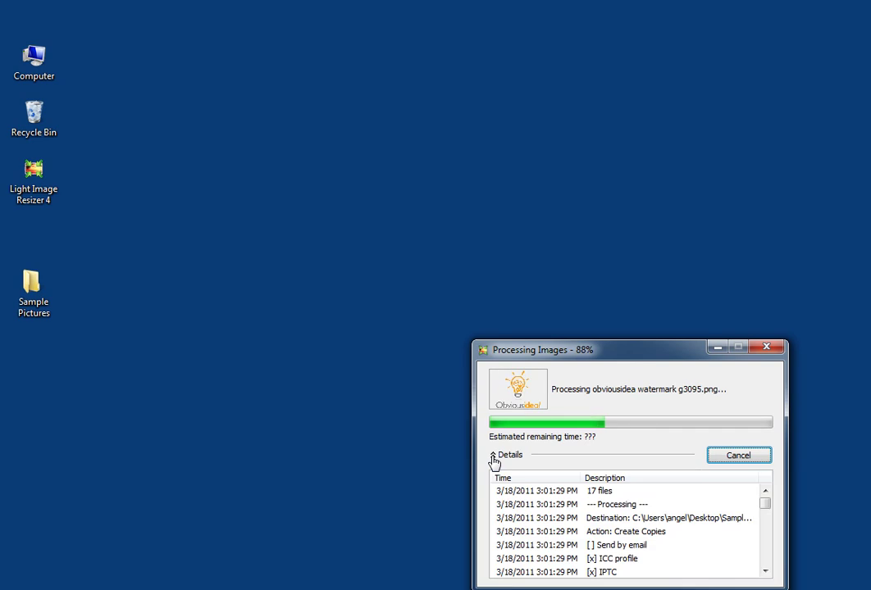
left_click_drag(667, 353, 570, 287)
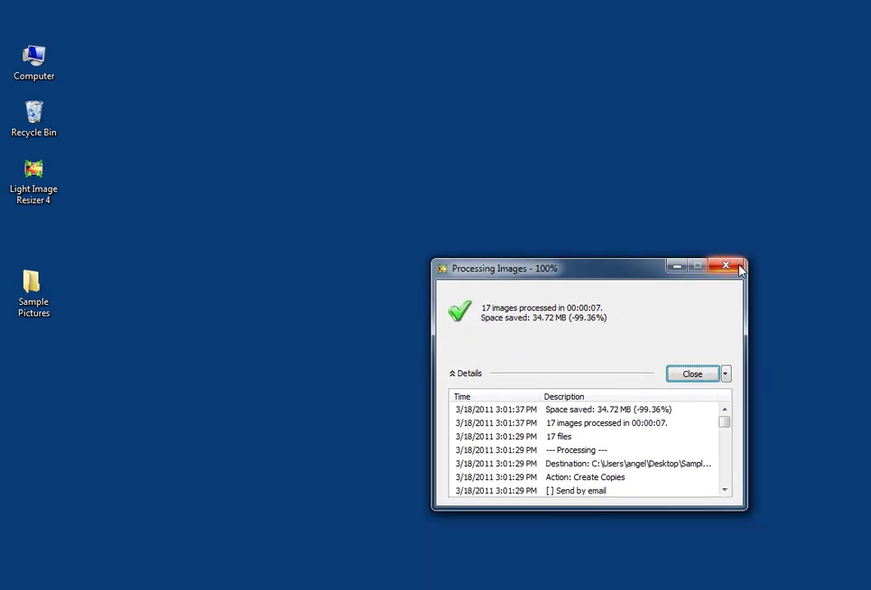
left_click(726, 374)
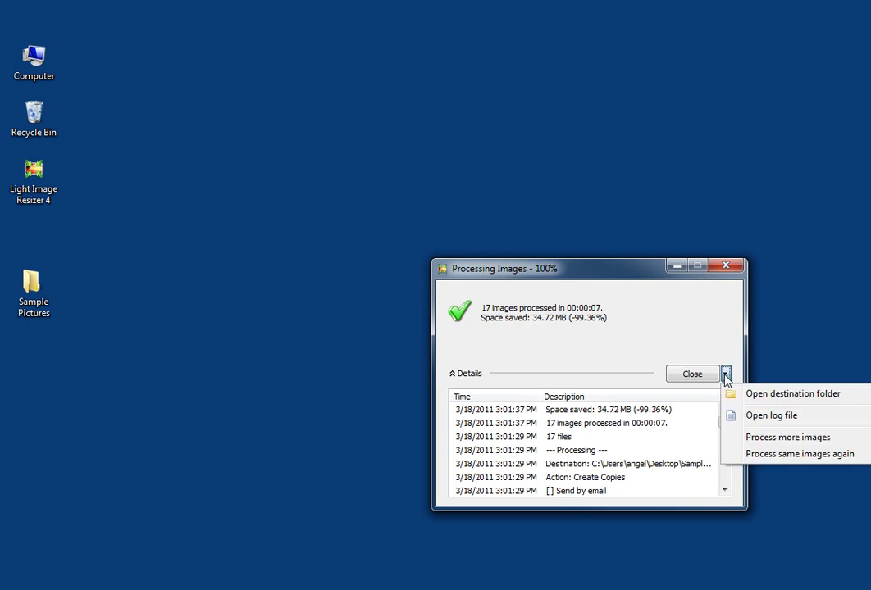
left_click(779, 396)
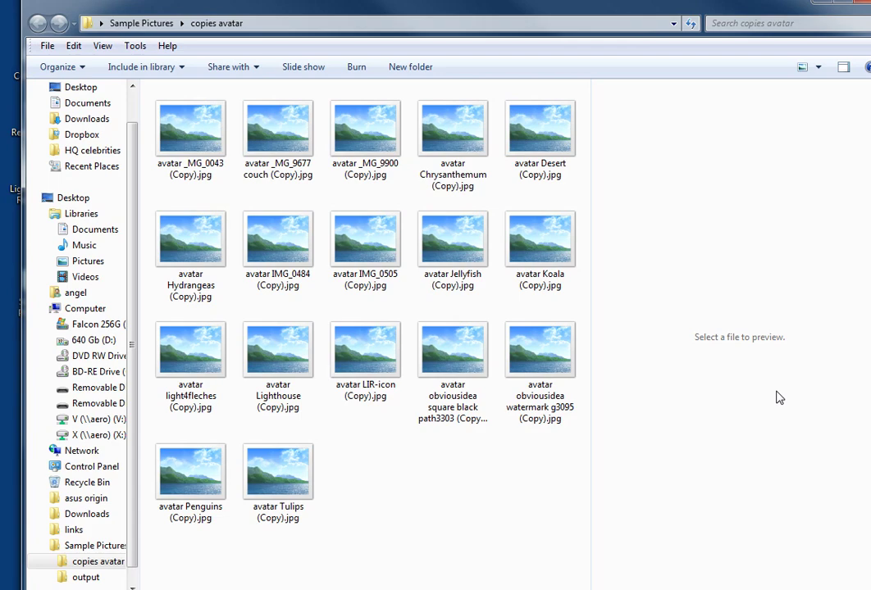